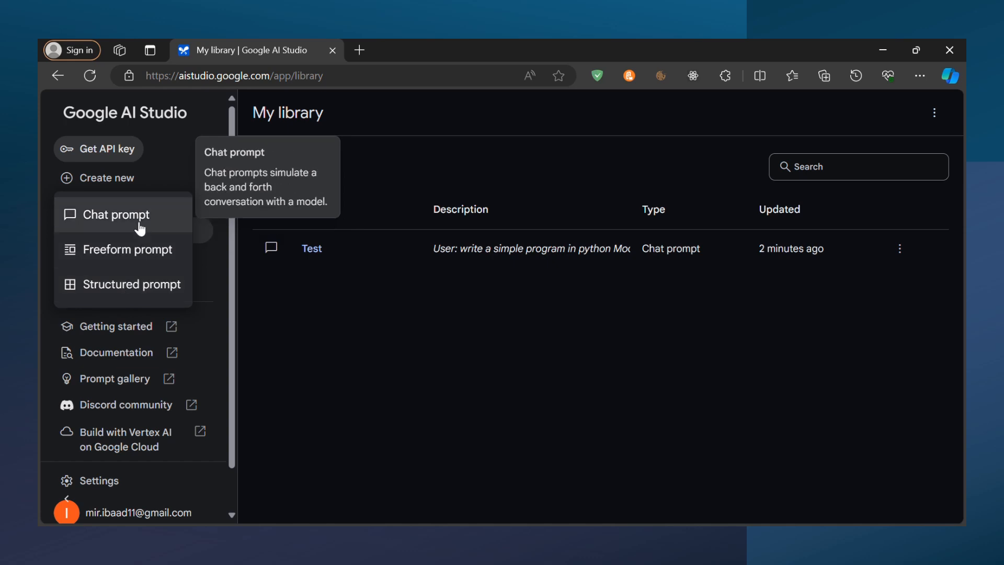
Create a new chat prompt and place the cursor in its message field
{"action": "left_click", "coordinate": [137, 222]}
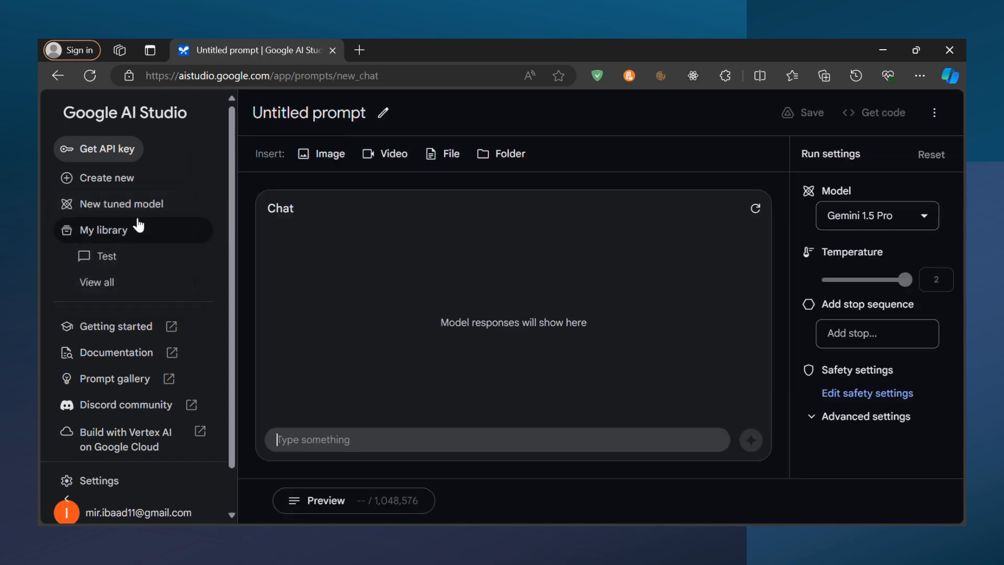
{"action": "left_click", "coordinate": [419, 449]}
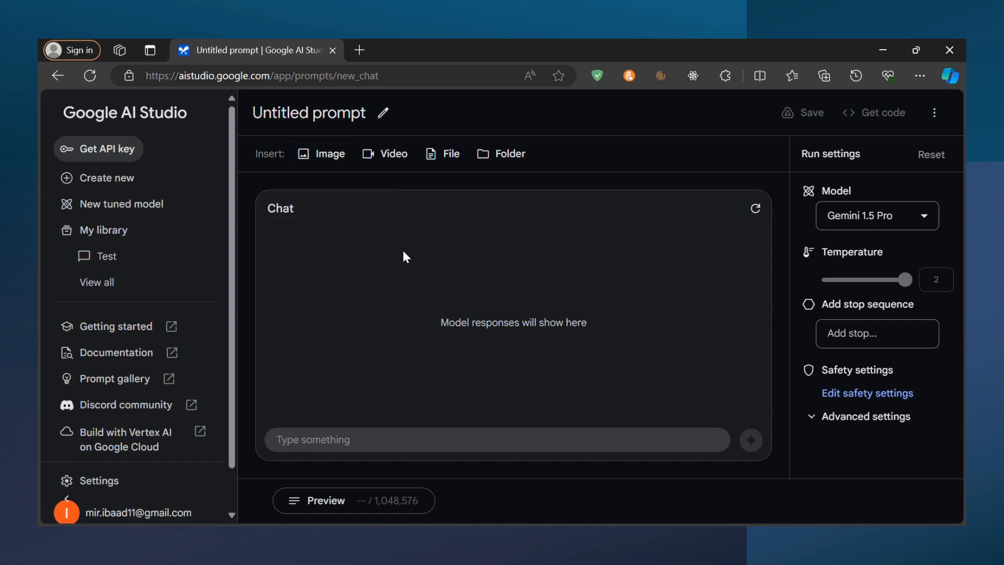
{"action": "key", "text": "Tab"}
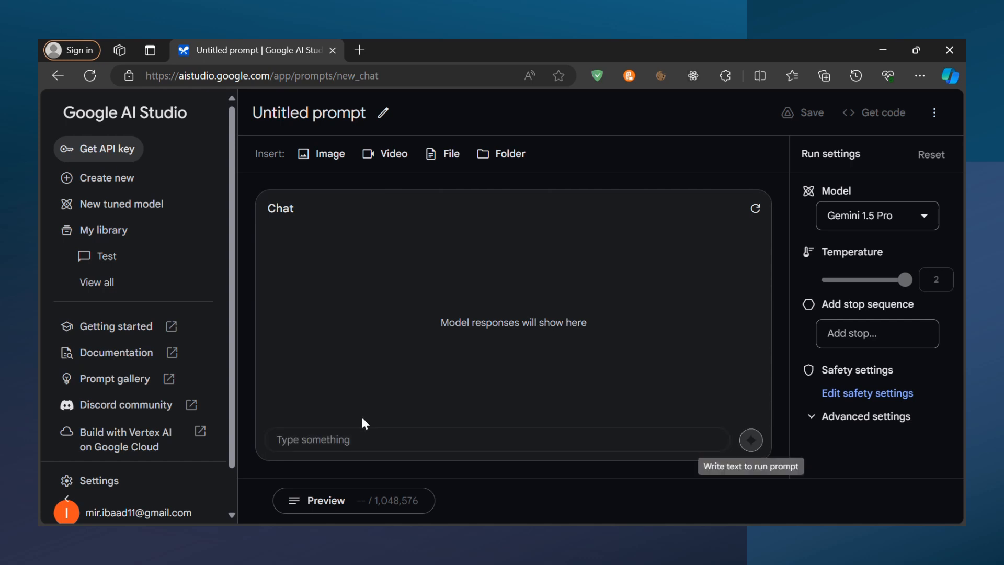
{"action": "left_click", "coordinate": [382, 437]}
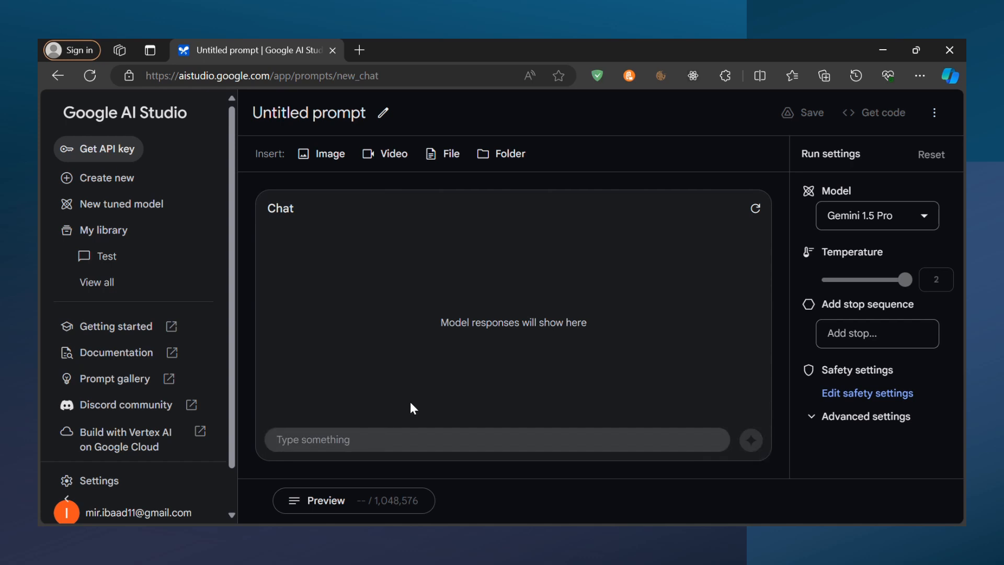
Review the available models and switch the chat prompt's model to Gemini 1.0 Pro
{"action": "left_click", "coordinate": [924, 220]}
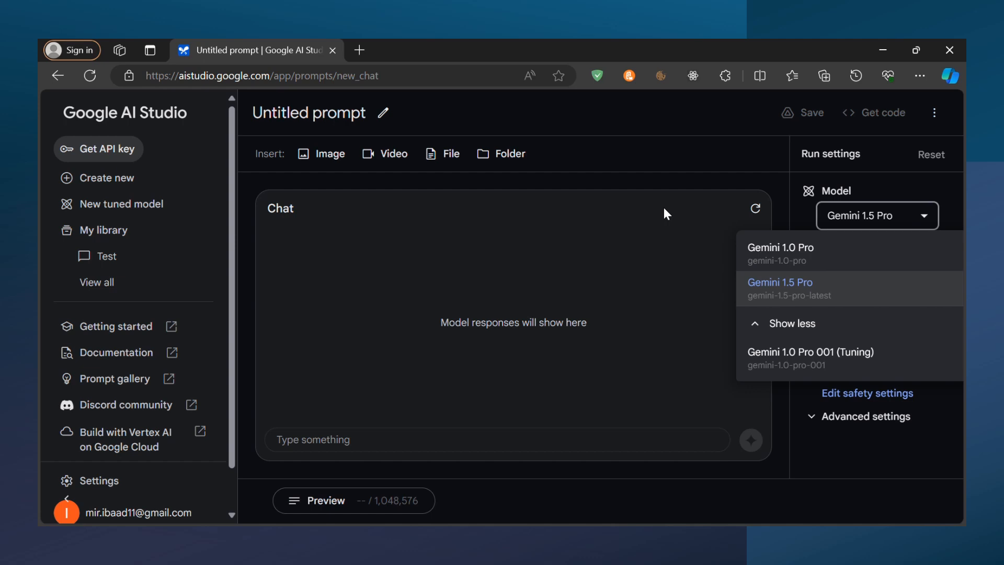
{"action": "left_click", "coordinate": [666, 214]}
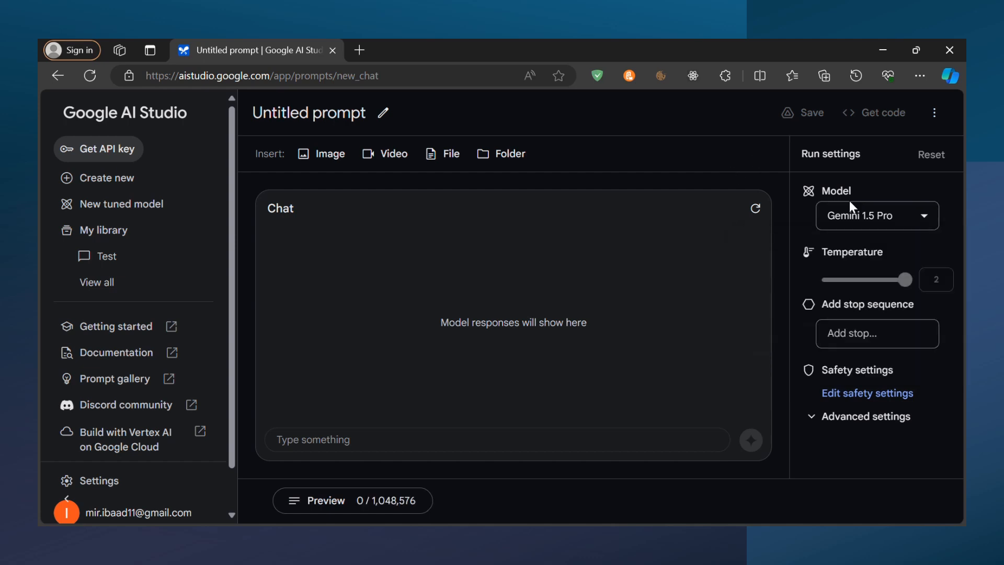
{"action": "left_click", "coordinate": [858, 215]}
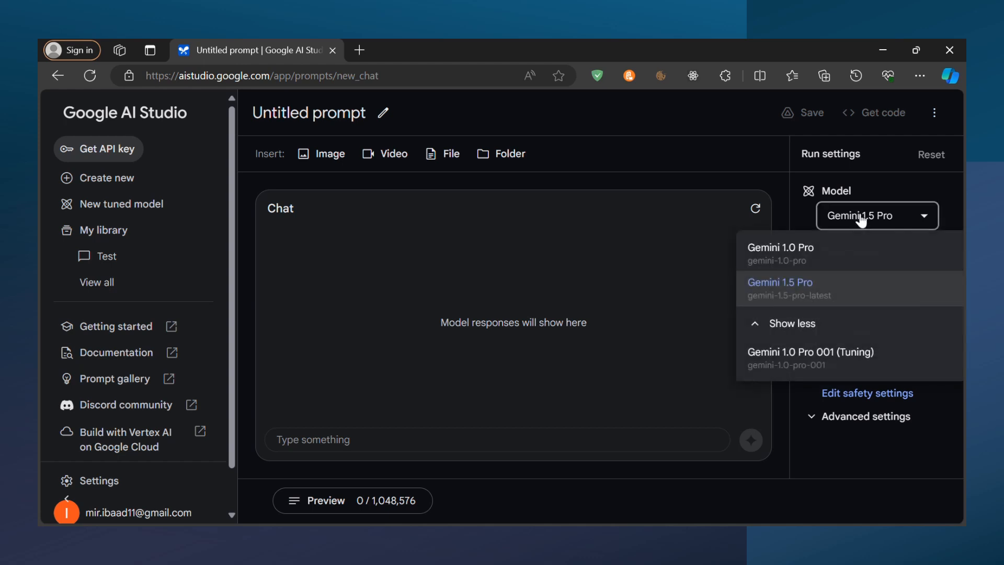
{"action": "left_click", "coordinate": [826, 249]}
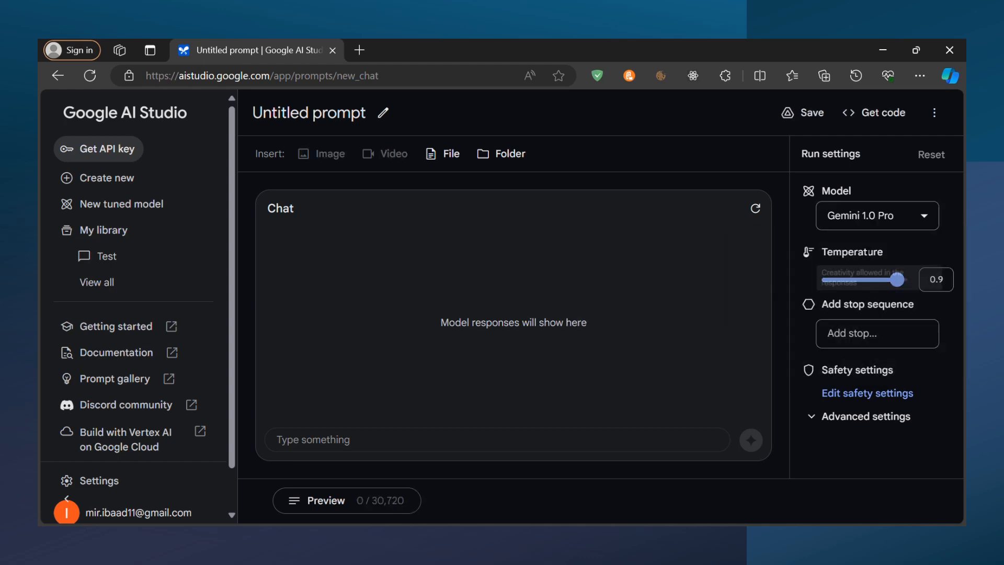
Try the temperature at its maximum of 1 and its minimum of 0
{"action": "left_click_drag", "start_coordinate": [898, 279], "coordinate": [914, 293]}
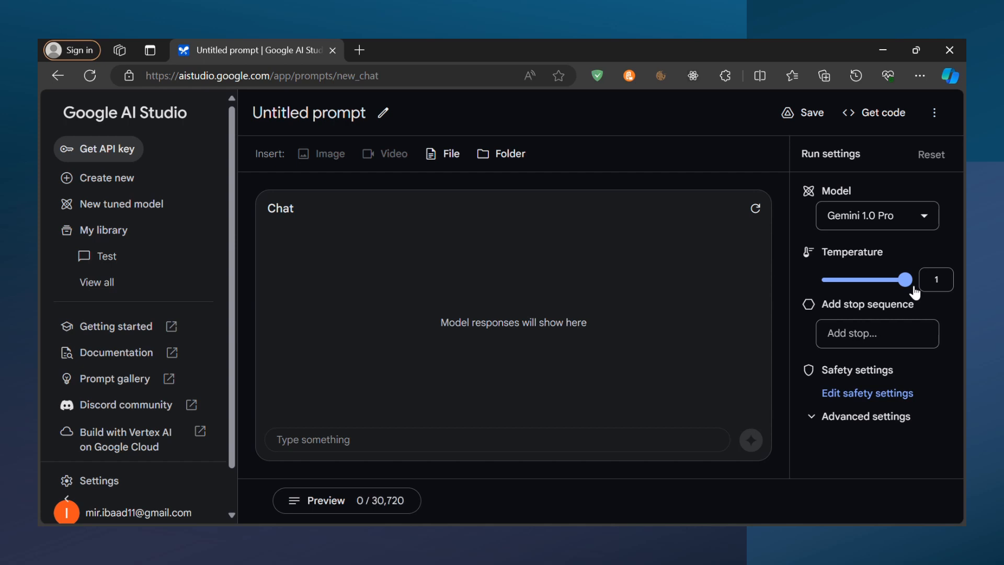
{"action": "left_click_drag", "start_coordinate": [915, 292], "coordinate": [748, 285]}
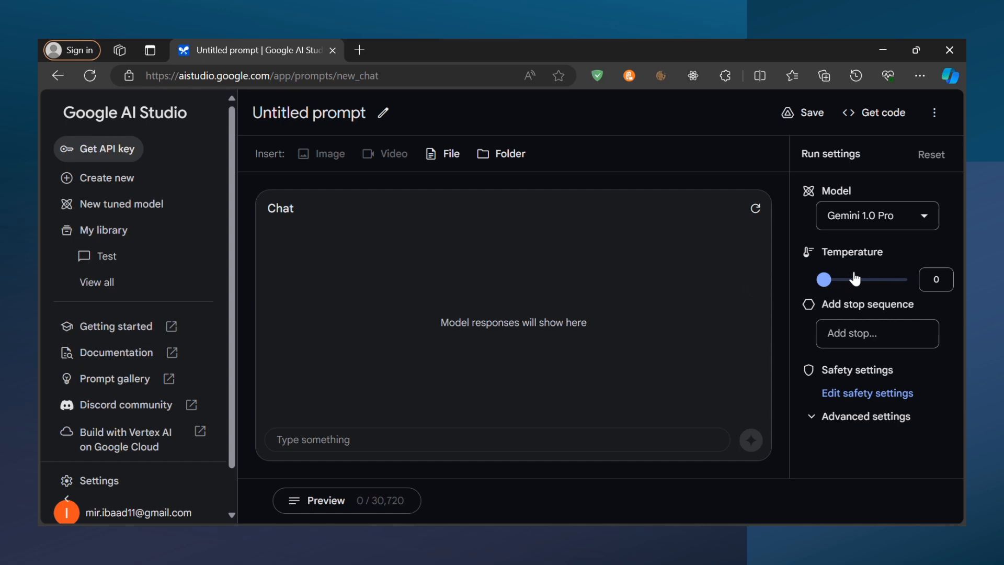
{"action": "left_click_drag", "start_coordinate": [856, 279], "coordinate": [921, 276]}
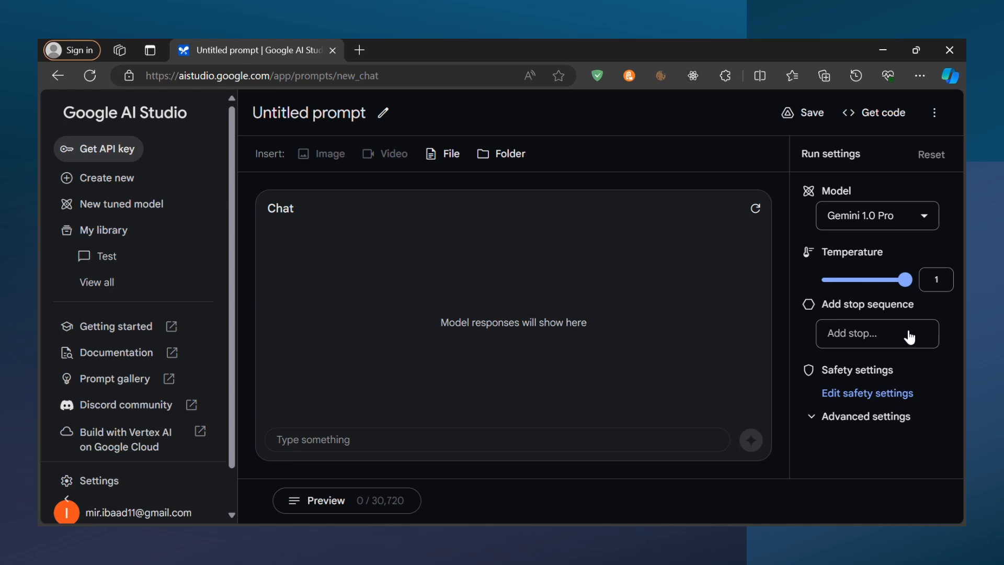
{"action": "key", "text": "Left"}
{"action": "key", "text": "Right"}
{"action": "key", "text": "Left"}
{"action": "key", "text": "Left"}
{"action": "key", "text": "Left"}
{"action": "key", "text": "Left"}
{"action": "key", "text": "Left"}
{"action": "key", "text": "Left"}
{"action": "key", "text": "Left"}
{"action": "key", "text": "Left"}
{"action": "key", "text": "Left"}
{"action": "key", "text": "Left"}
{"action": "key", "text": "Left"}
{"action": "key", "text": "Left"}
{"action": "key", "text": "Left"}
{"action": "key", "text": "Left"}
{"action": "key", "text": "Left"}
{"action": "key", "text": "Left"}
{"action": "key", "text": "Left"}
{"action": "key", "text": "Left"}
{"action": "key", "text": "Left"}
{"action": "key", "text": "Left"}
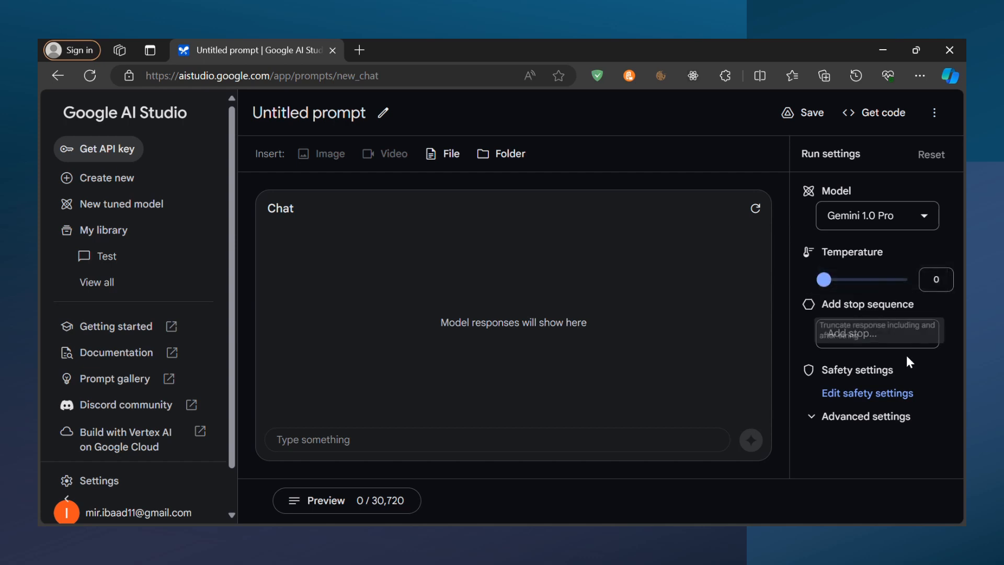
Set the chat prompt's temperature to 0.45
{"action": "left_click", "coordinate": [907, 321]}
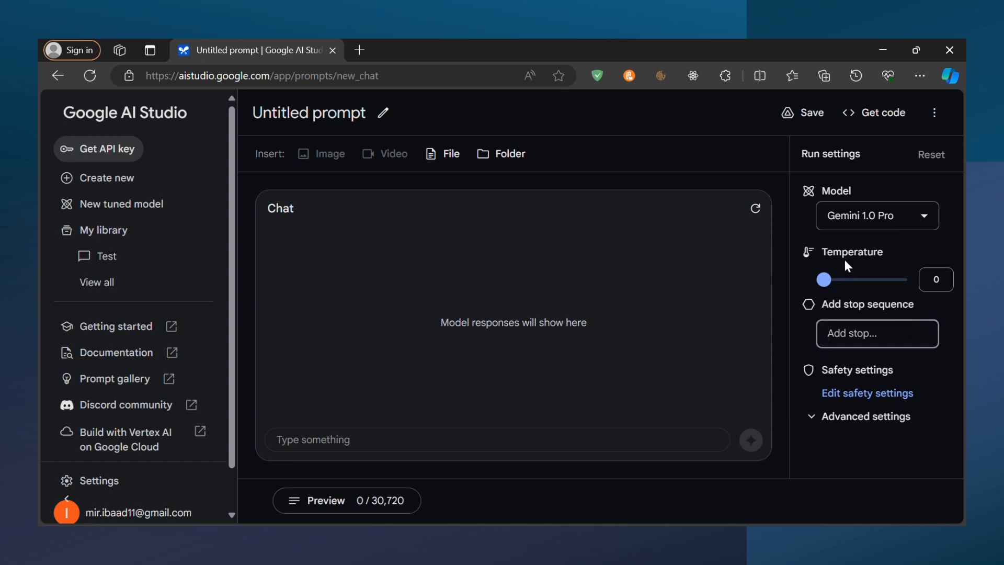
{"action": "left_click_drag", "start_coordinate": [823, 280], "coordinate": [865, 287]}
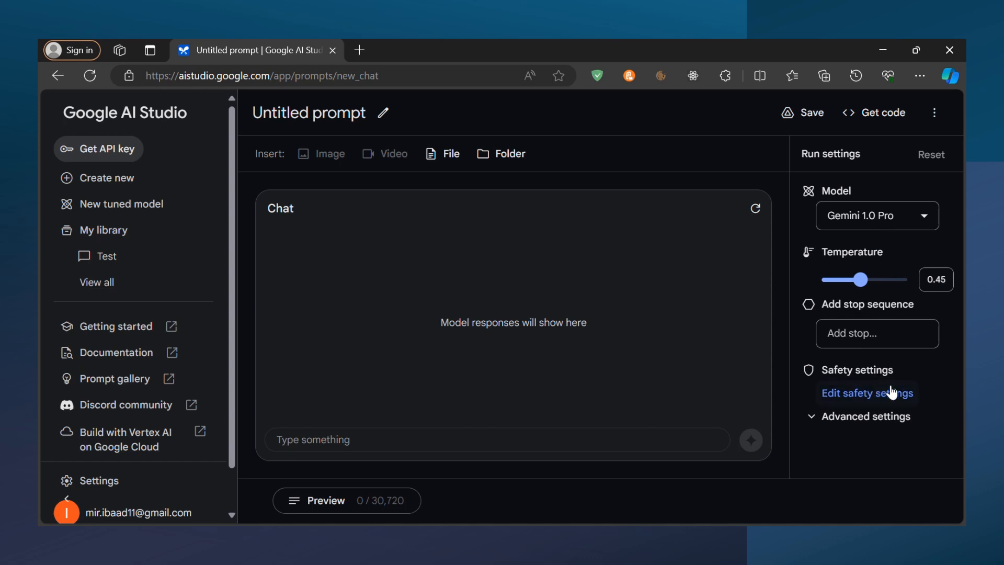
Send the message "Hi" to the model in the chat
{"action": "left_click", "coordinate": [511, 444]}
{"action": "type", "text": "Hi"}
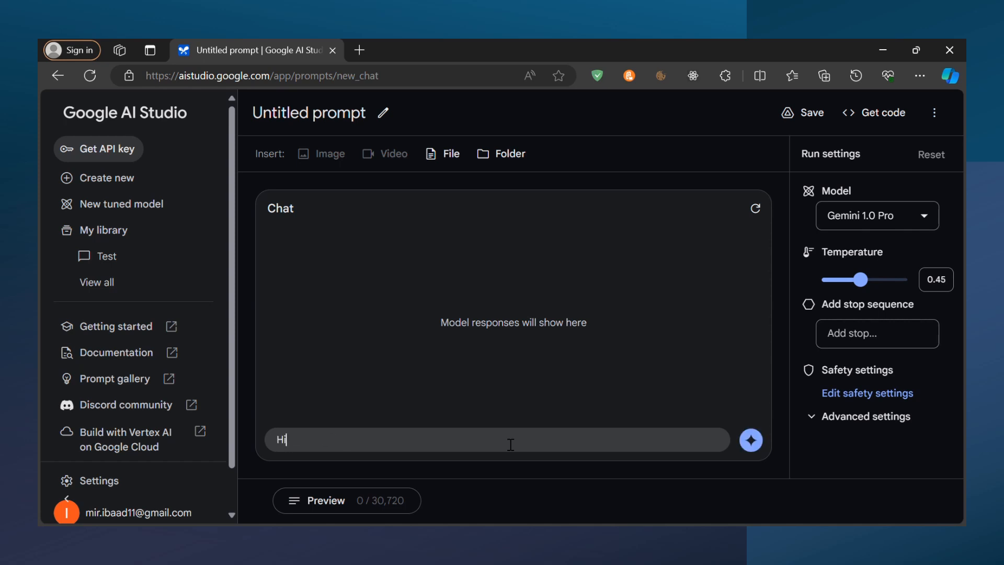
{"action": "key", "text": "Return"}
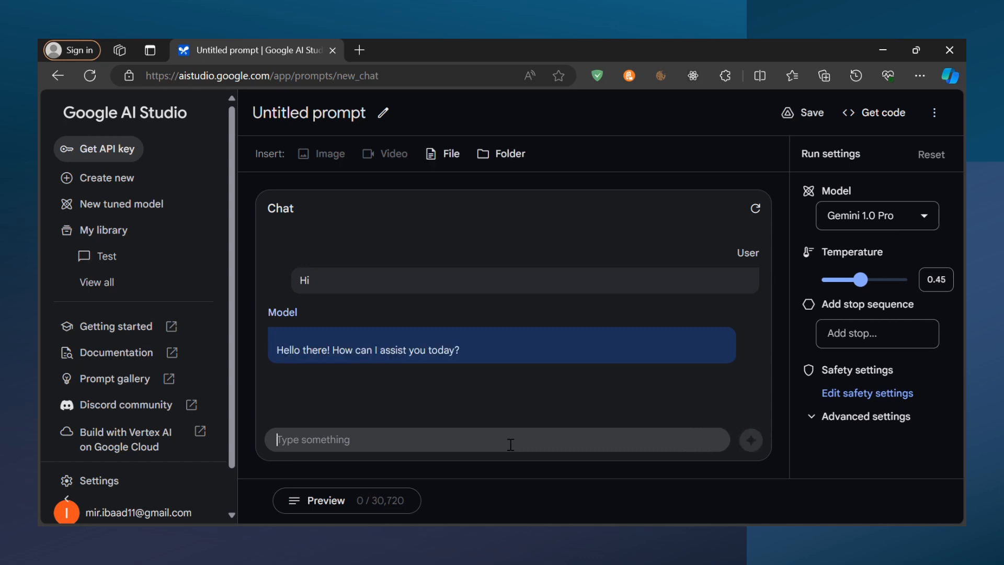
Send the message "Write a todo app in html,css and js" and look through the generated code
{"action": "type", "text": "Write "}
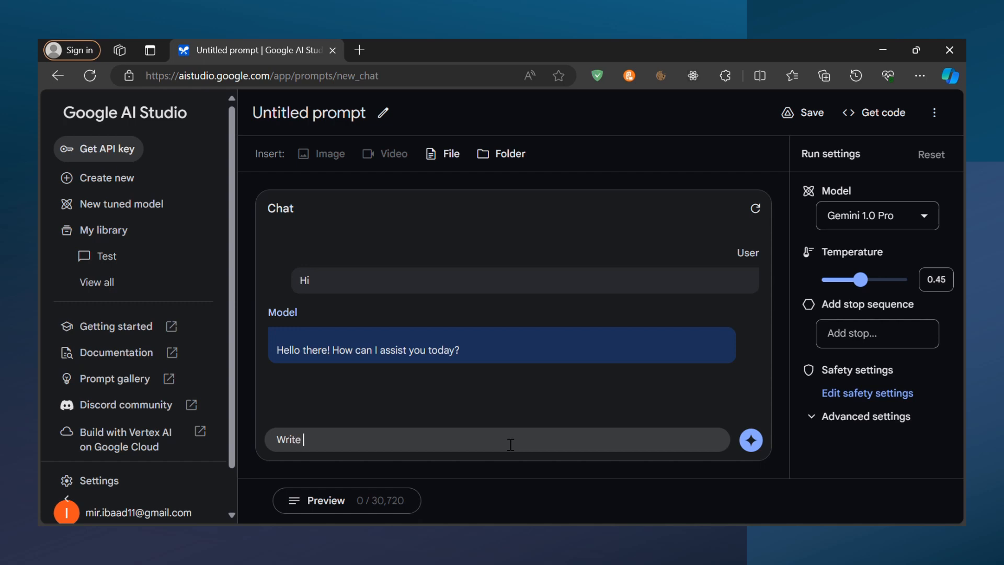
{"action": "type", "text": "a todo app in html,css and js"}
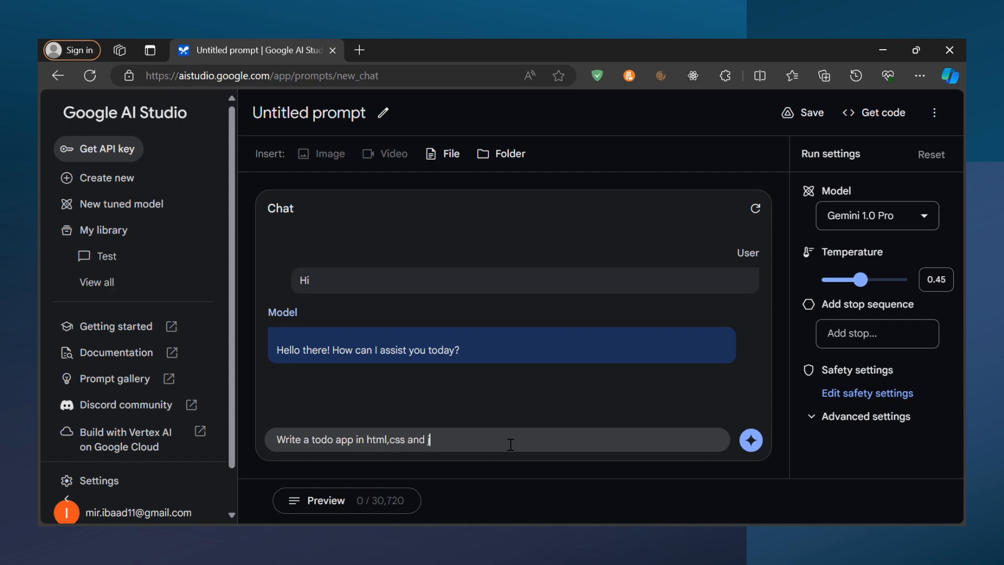
{"action": "key", "text": "Return"}
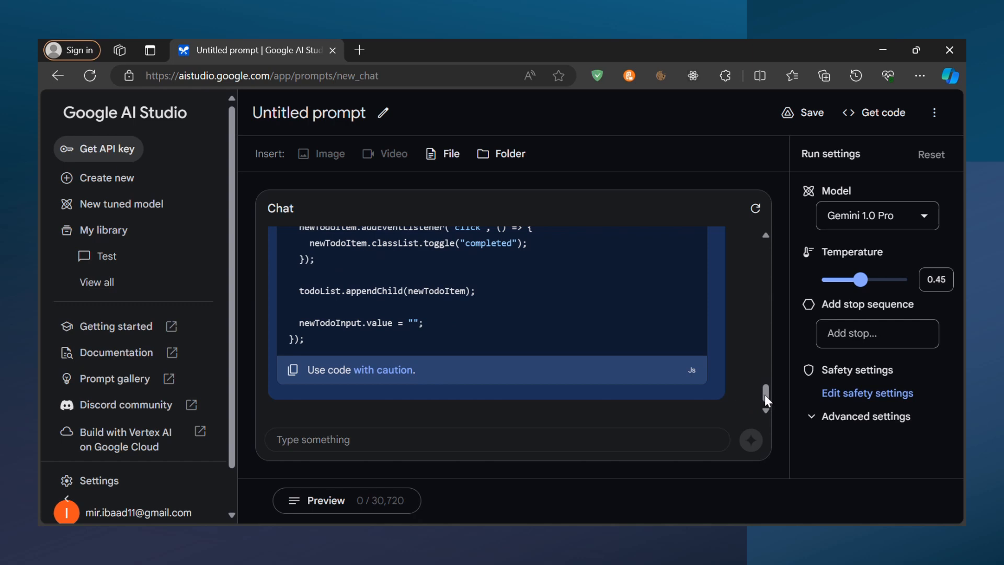
{"action": "left_click_drag", "start_coordinate": [764, 394], "coordinate": [744, 298]}
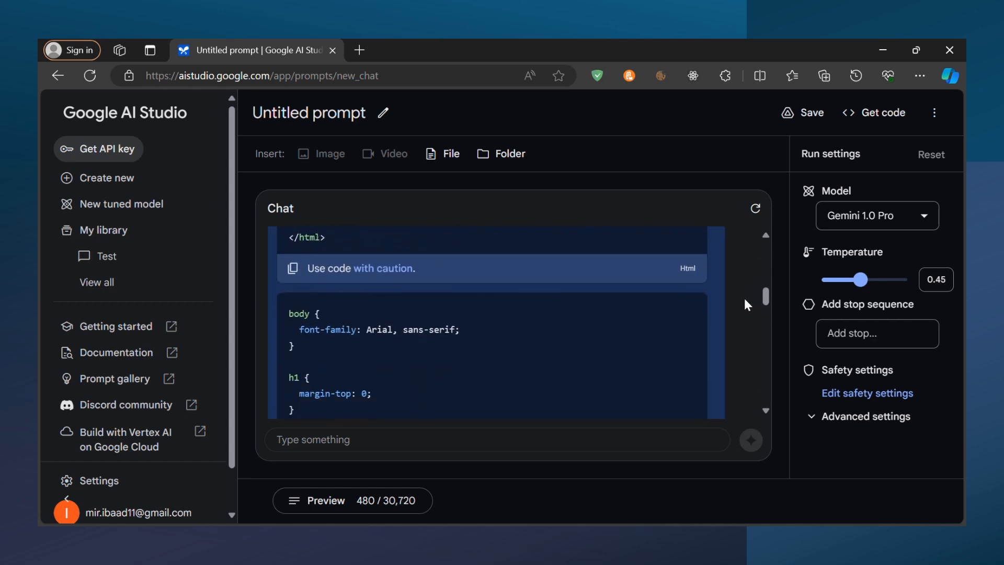
Save the chat prompt under the name SJ, leaving the description empty
{"action": "left_click", "coordinate": [389, 117]}
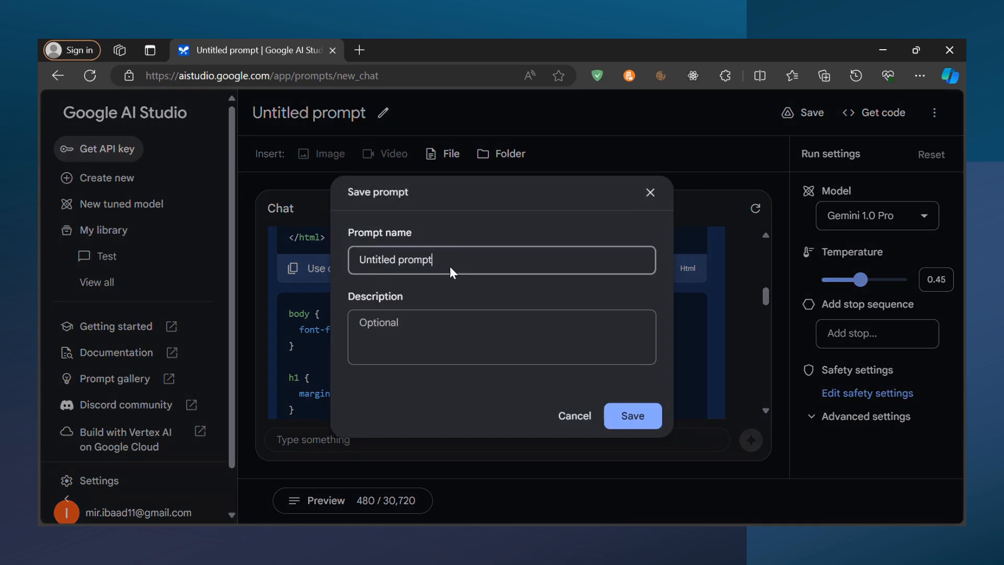
{"action": "key", "text": "ctrl+a"}
{"action": "key", "text": "BackSpace"}
{"action": "type", "text": "SJ"}
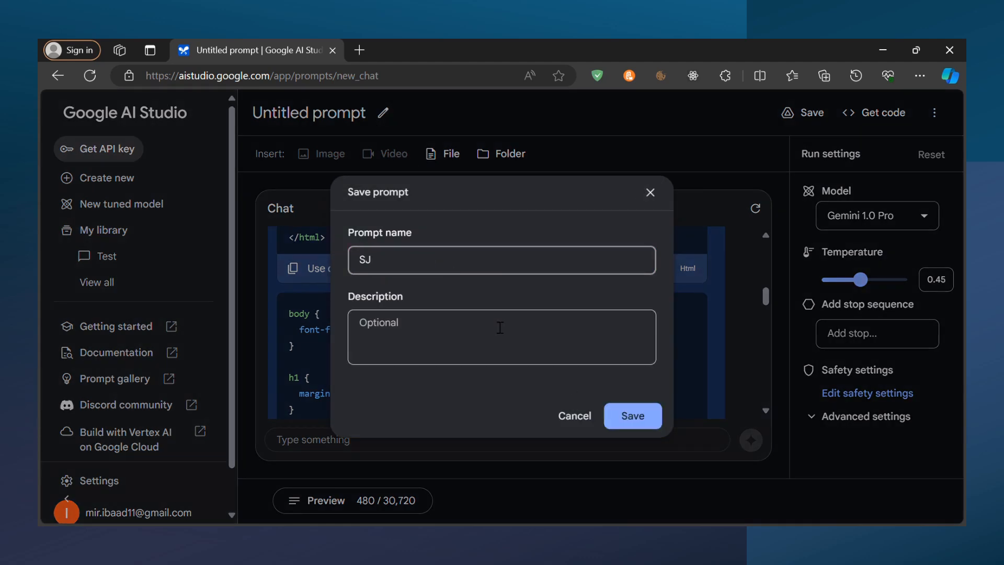
{"action": "left_click", "coordinate": [619, 420]}
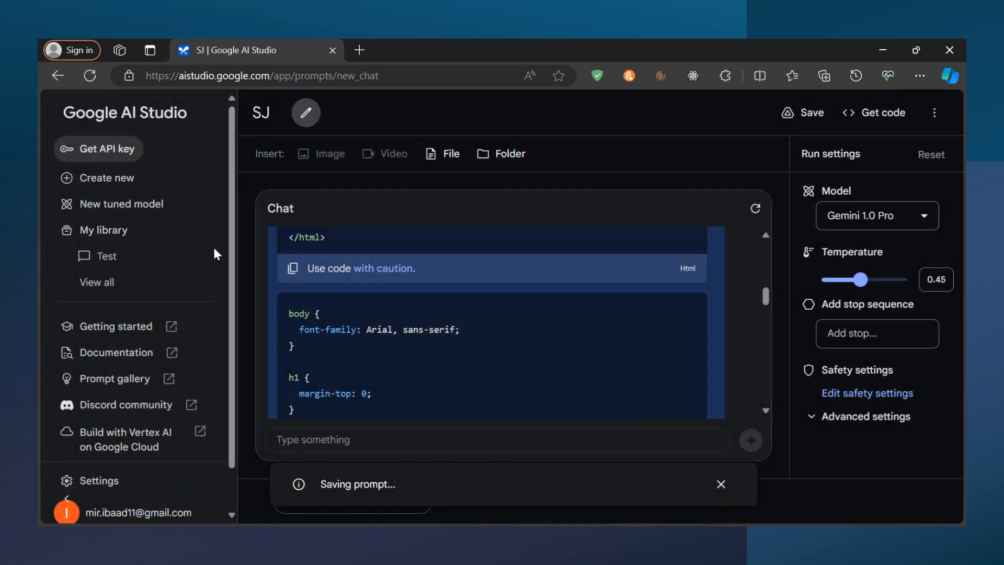
View the saved prompts in My library and create a new freeform prompt
{"action": "left_click", "coordinate": [79, 232]}
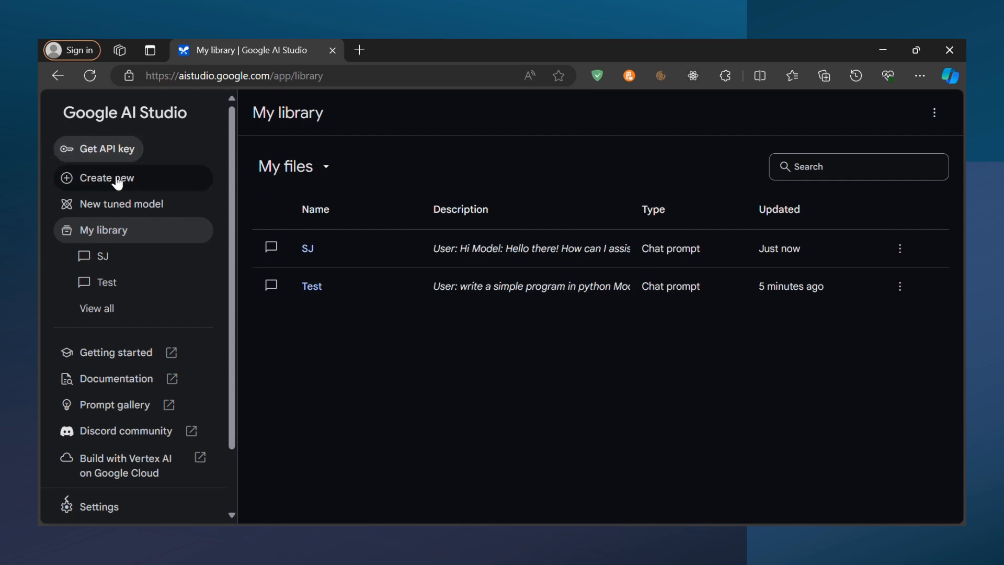
{"action": "left_click", "coordinate": [86, 187]}
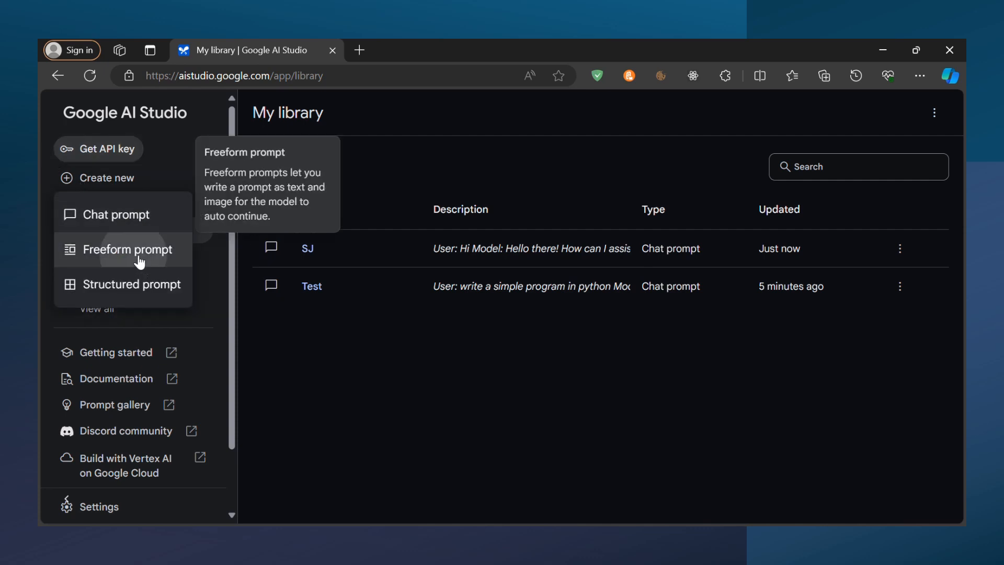
{"action": "left_click", "coordinate": [155, 263]}
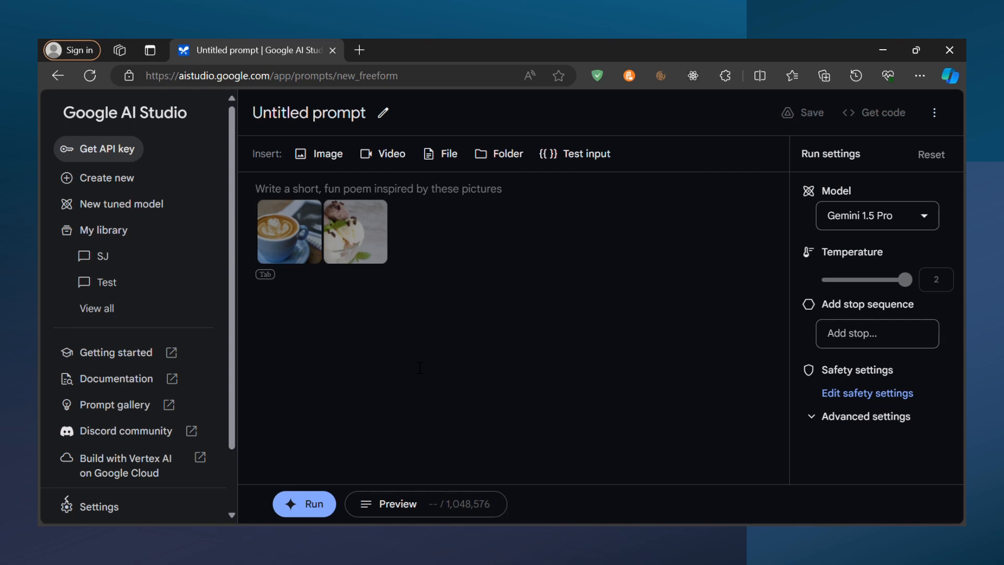
{"action": "type", "text": "HW"}
{"action": "key", "text": "BackSpace"}
{"action": "key", "text": "BackSpace"}
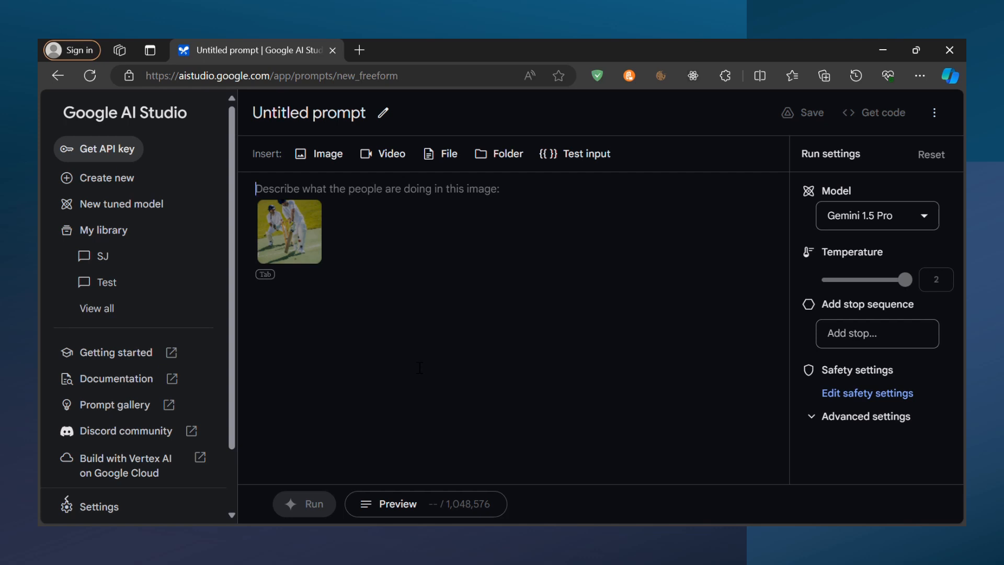
Write "Write a blog post about ai" as the freeform prompt and run it
{"action": "type", "text": "Write"}
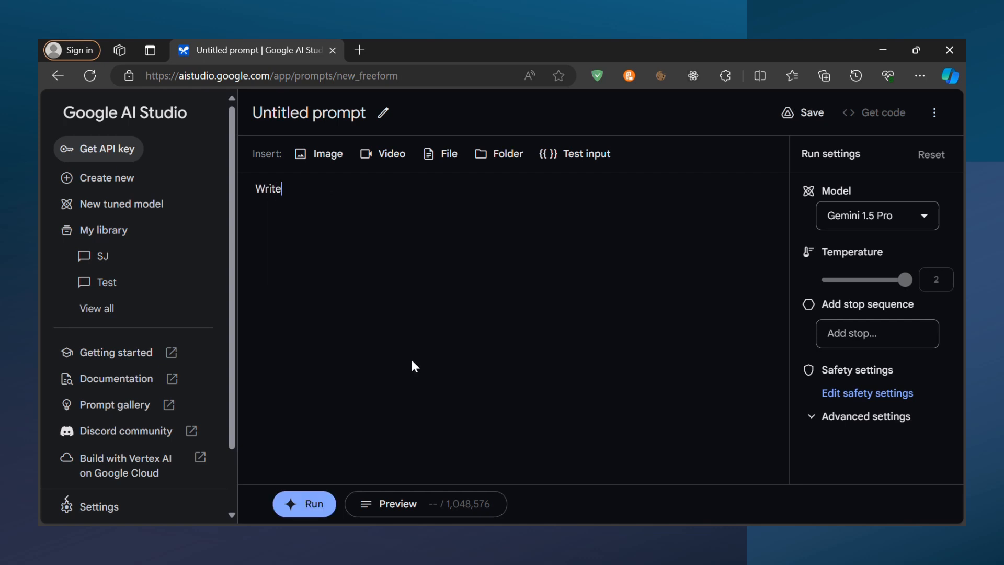
{"action": "type", "text": " a blog"}
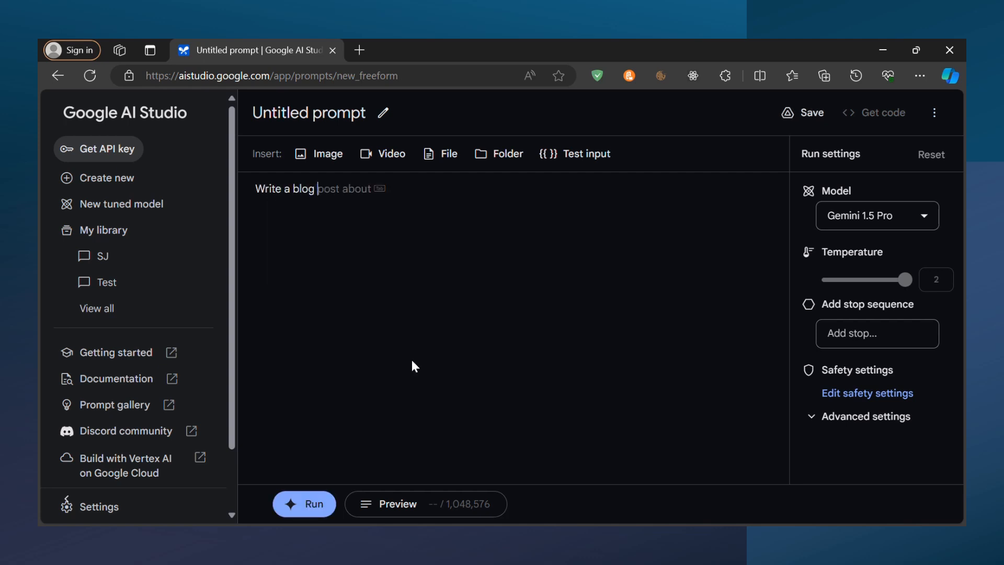
{"action": "key", "text": "Tab"}
{"action": "type", "text": "ai"}
{"action": "left_click", "coordinate": [320, 510]}
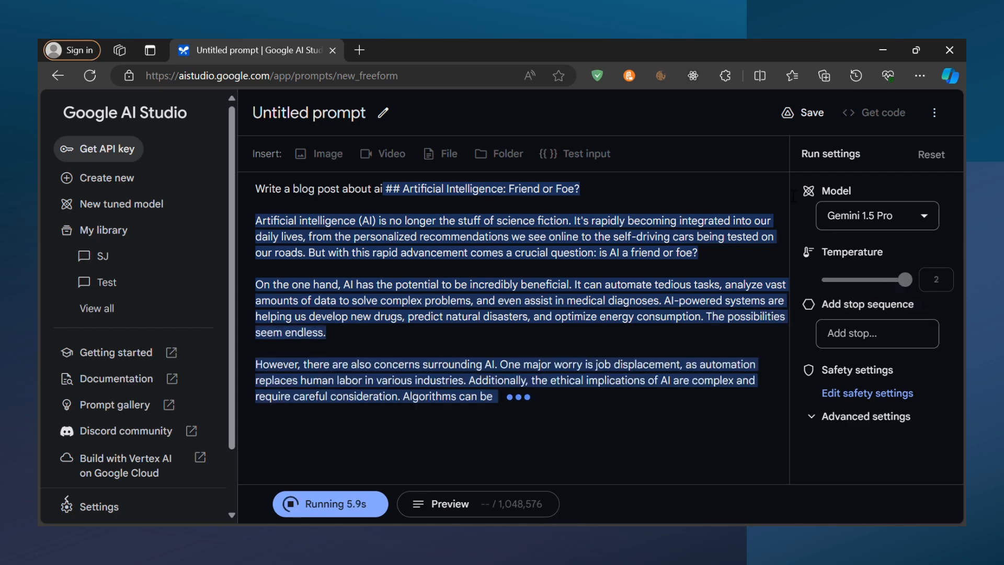
Check the model selection and read through the generated blog post from beginning to end
{"action": "left_click", "coordinate": [848, 209]}
{"action": "left_click", "coordinate": [848, 209]}
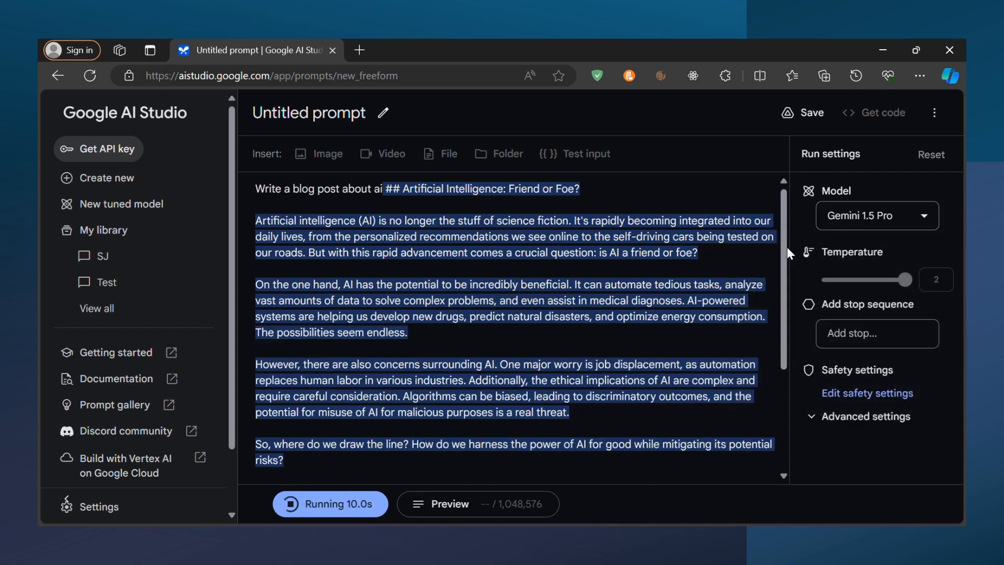
{"action": "left_click_drag", "start_coordinate": [784, 329], "coordinate": [638, 487]}
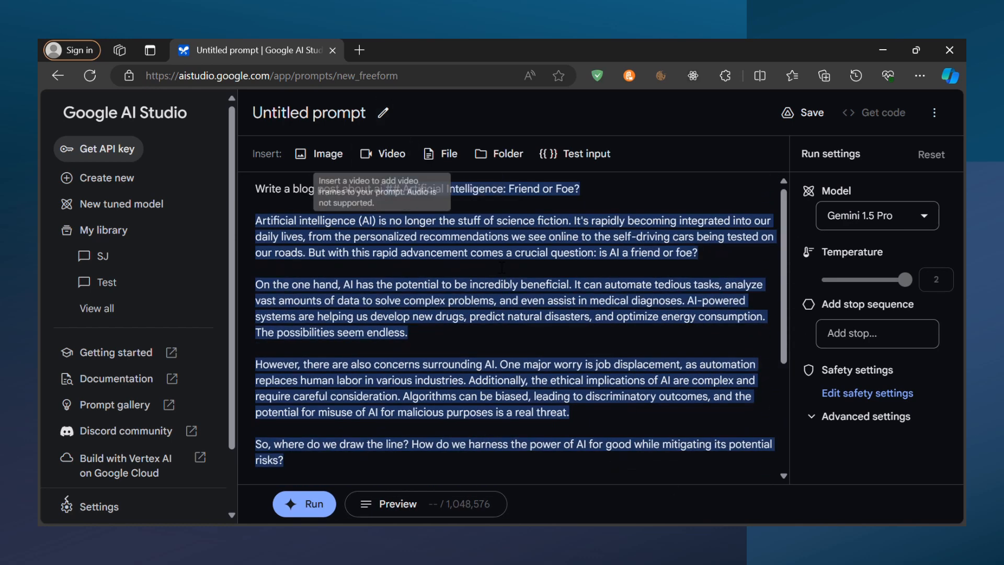
{"action": "left_click_drag", "start_coordinate": [781, 281], "coordinate": [783, 421]}
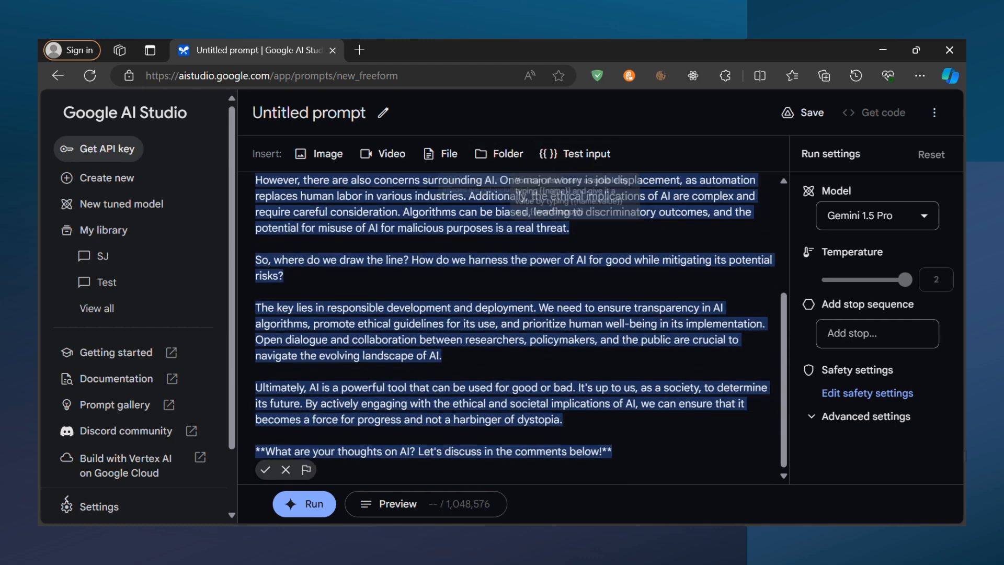
{"action": "left_click_drag", "start_coordinate": [783, 405], "coordinate": [810, 262]}
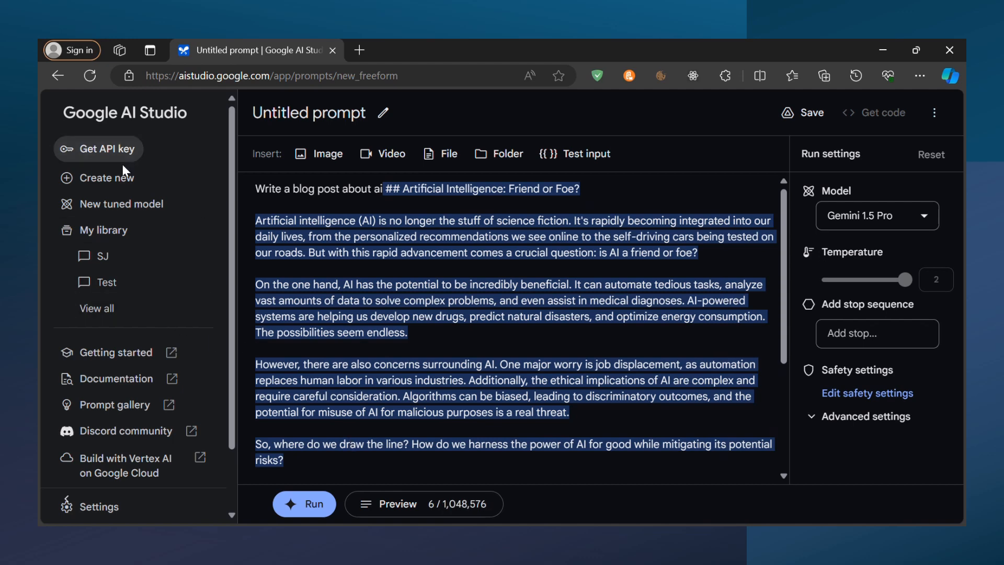
Create a new structured prompt, discarding the unsaved changes of the freeform prompt
{"action": "left_click", "coordinate": [104, 180]}
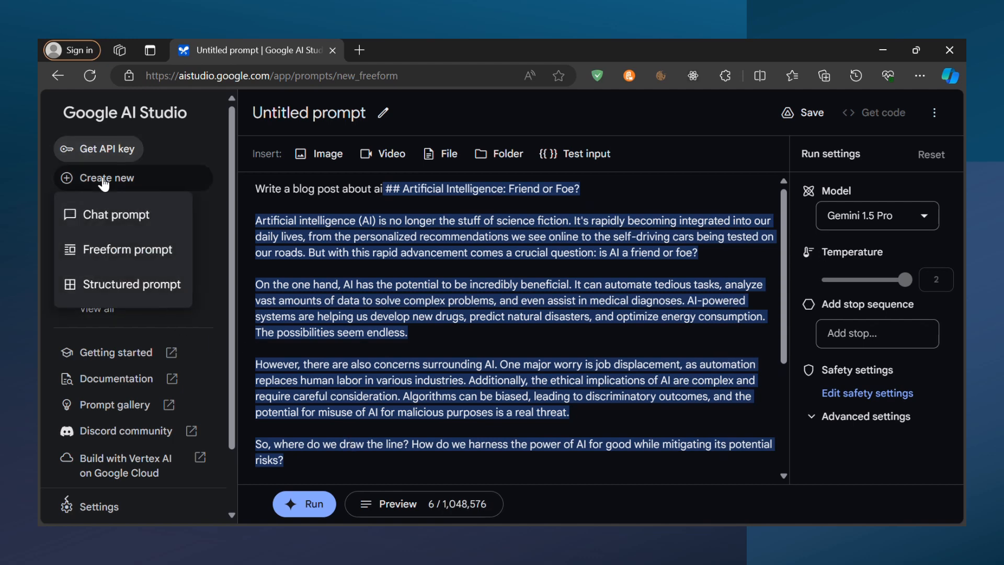
{"action": "left_click", "coordinate": [152, 286]}
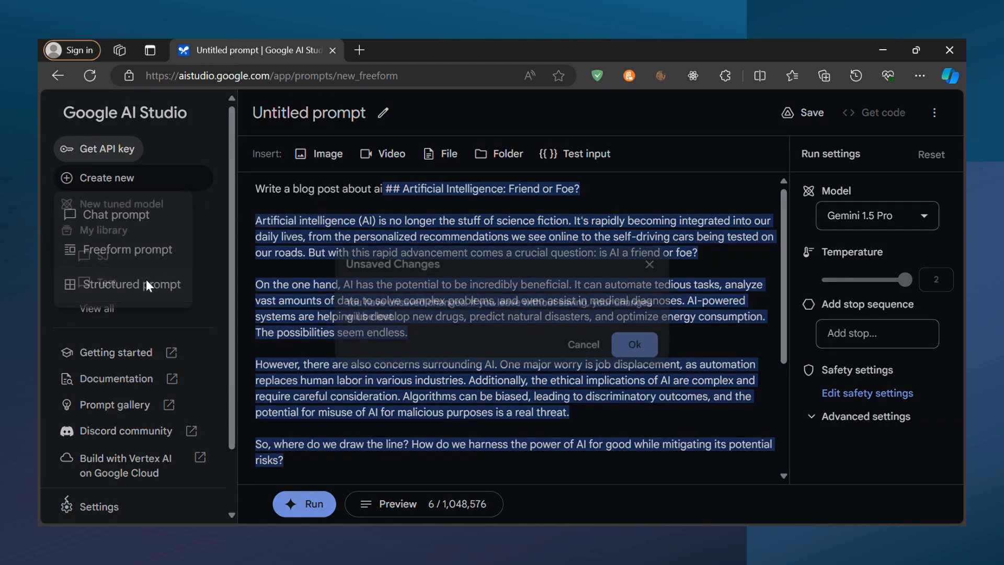
{"action": "left_click", "coordinate": [643, 351]}
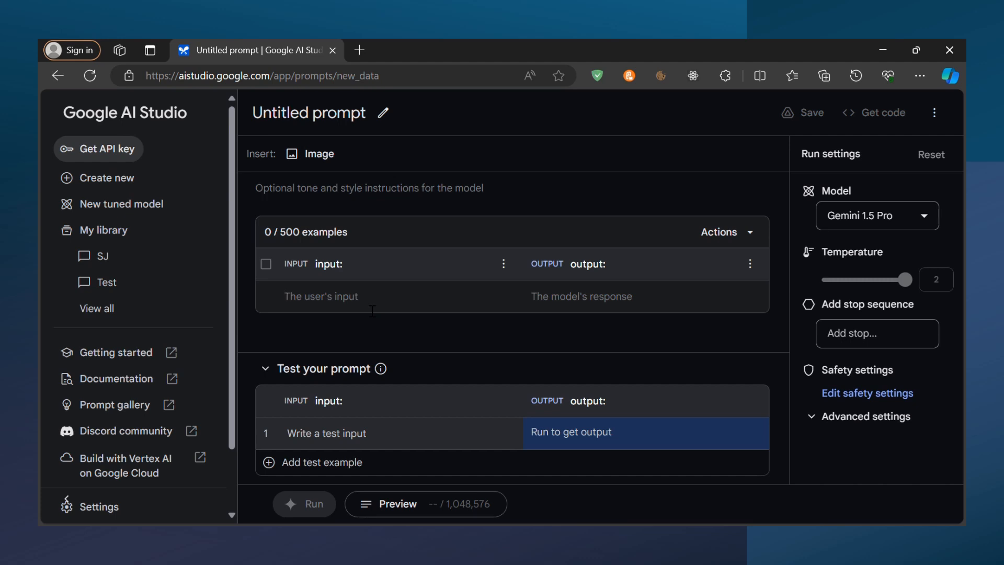
Enter "What is GPT" as the user input of the first example
{"action": "left_click", "coordinate": [372, 311]}
{"action": "type", "text": "You"}
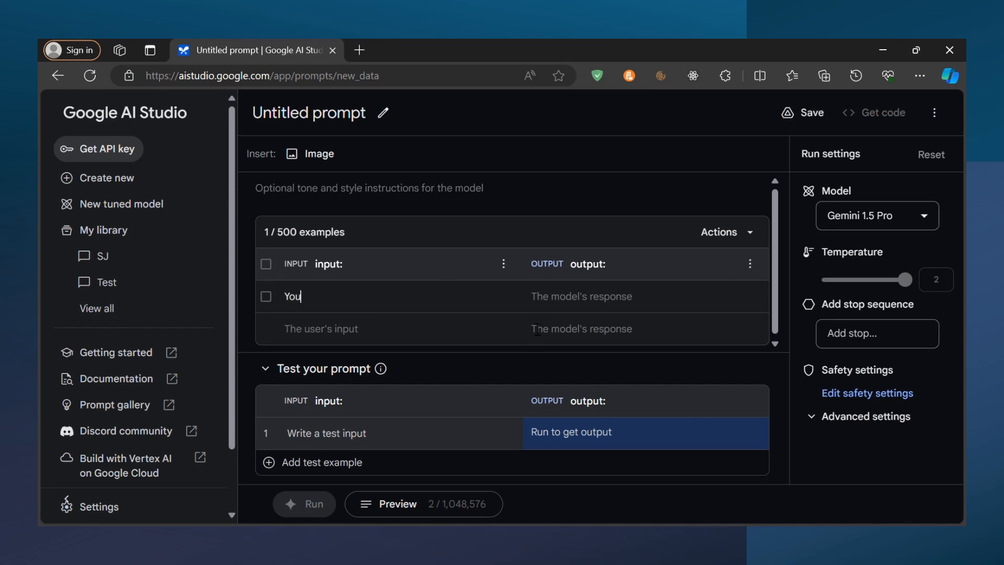
{"action": "left_click", "coordinate": [534, 296]}
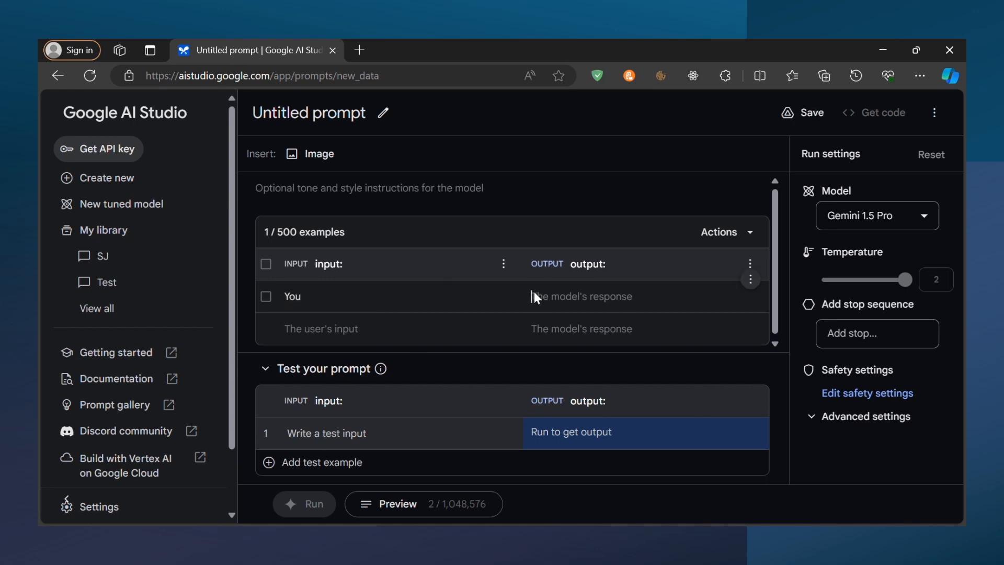
{"action": "triple_click", "coordinate": [453, 299]}
{"action": "type", "text": "What is GPT"}
Enter "An LLM" as the model's response for the first example
{"action": "left_click", "coordinate": [567, 303]}
{"action": "type", "text": "AN"}
{"action": "key", "text": "BackSpace"}
{"action": "type", "text": "n LLm"}
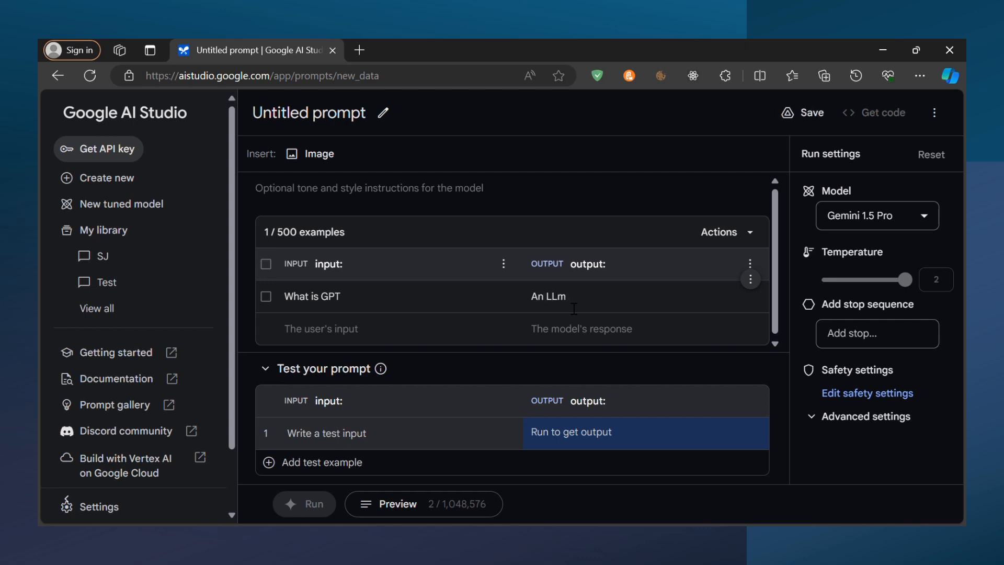
{"action": "key", "text": "BackSpace"}
{"action": "type", "text": "M"}
Change the first example's input to "What is ChatGPT" and review the input and output pair
{"action": "left_click_drag", "start_coordinate": [340, 296], "coordinate": [274, 293]}
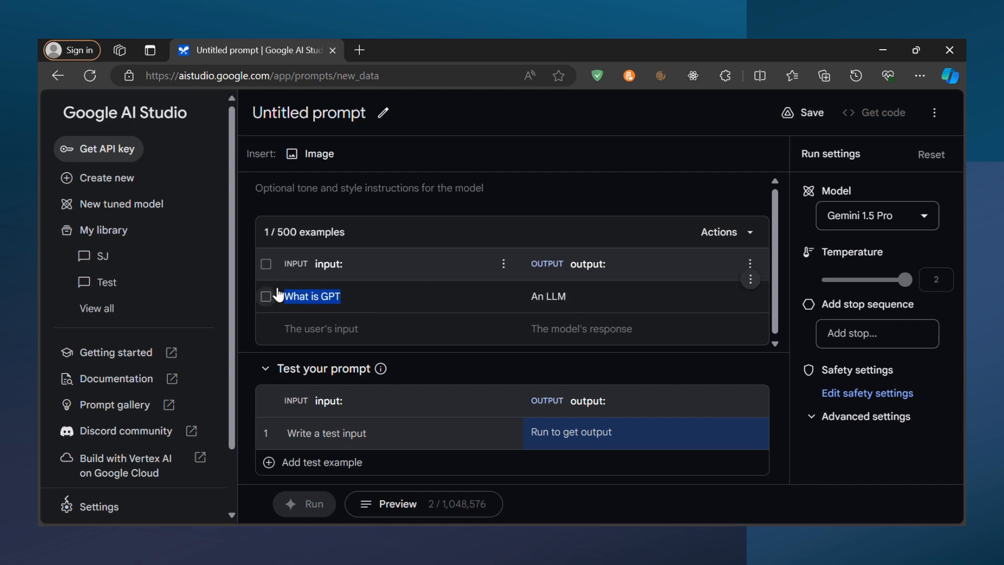
{"action": "left_click", "coordinate": [327, 305]}
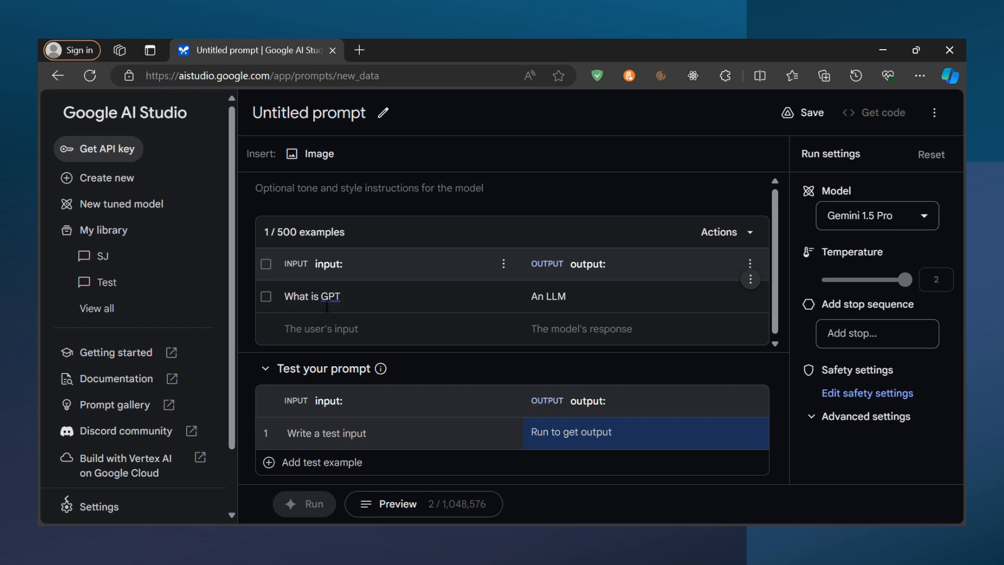
{"action": "type", "text": "Chat"}
{"action": "key", "text": "ctrl+a"}
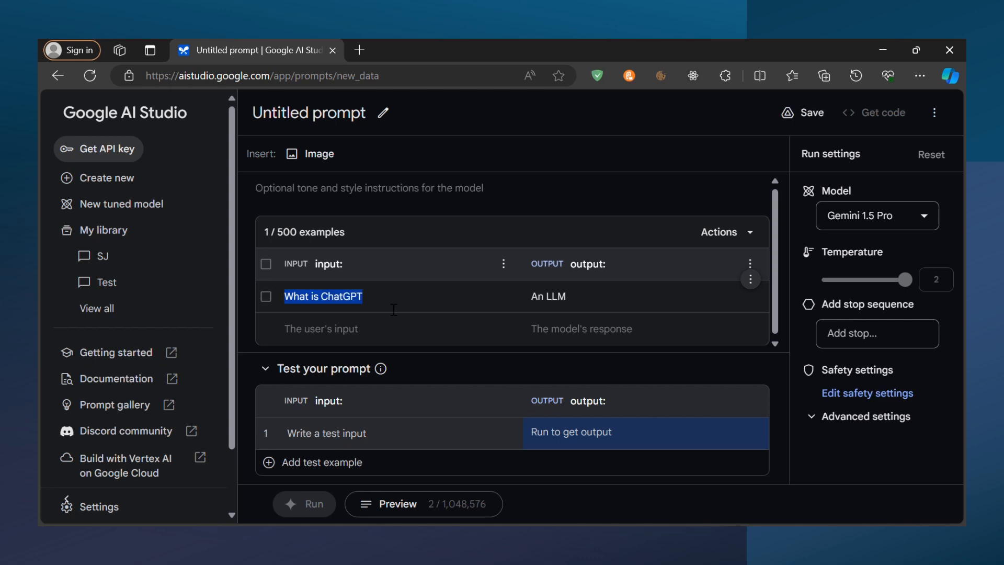
{"action": "left_click", "coordinate": [567, 307]}
{"action": "key", "text": "ctrl+a"}
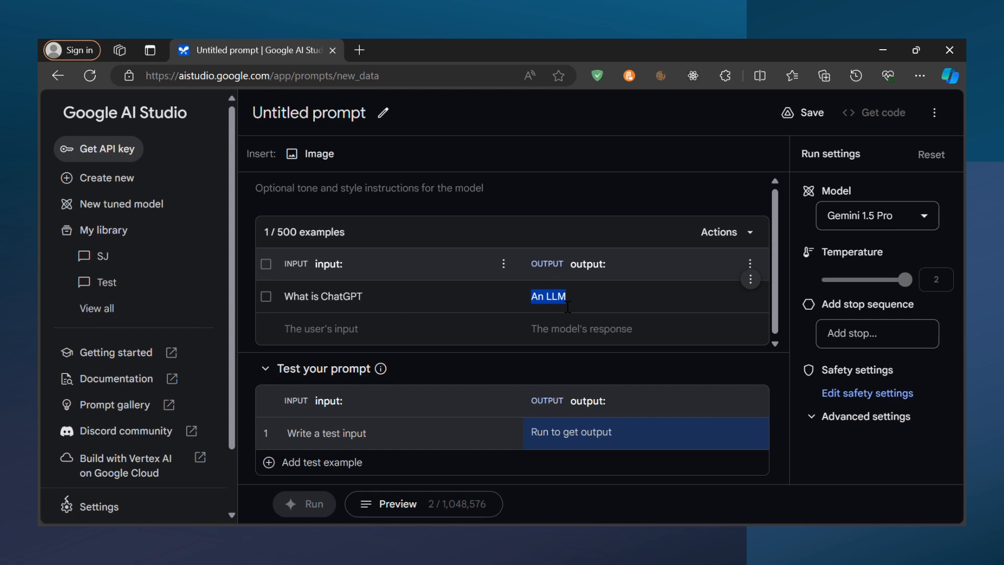
{"action": "key", "text": "Tab"}
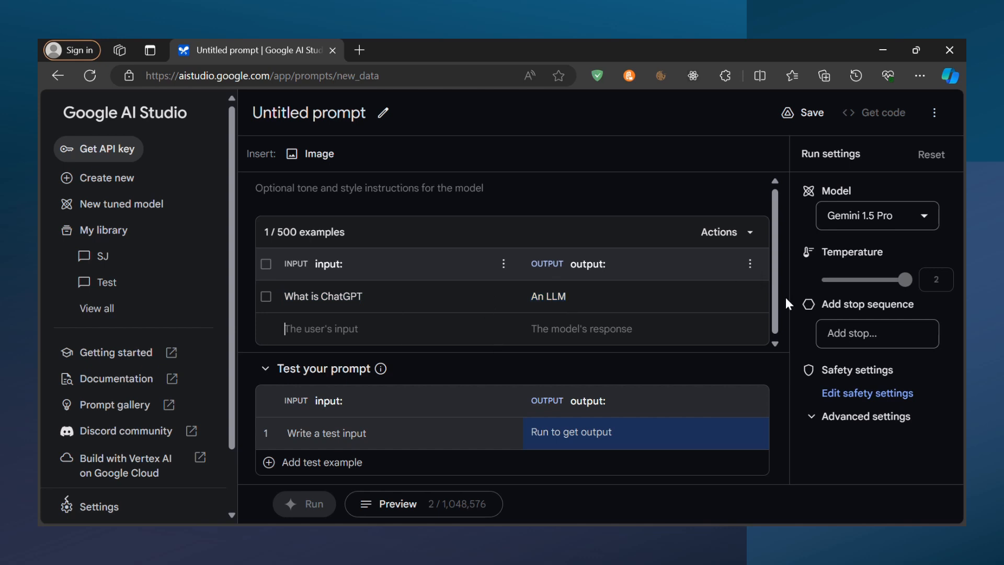
{"action": "scroll", "coordinate": [777, 303], "scroll_direction": "down", "scroll_amount": 1}
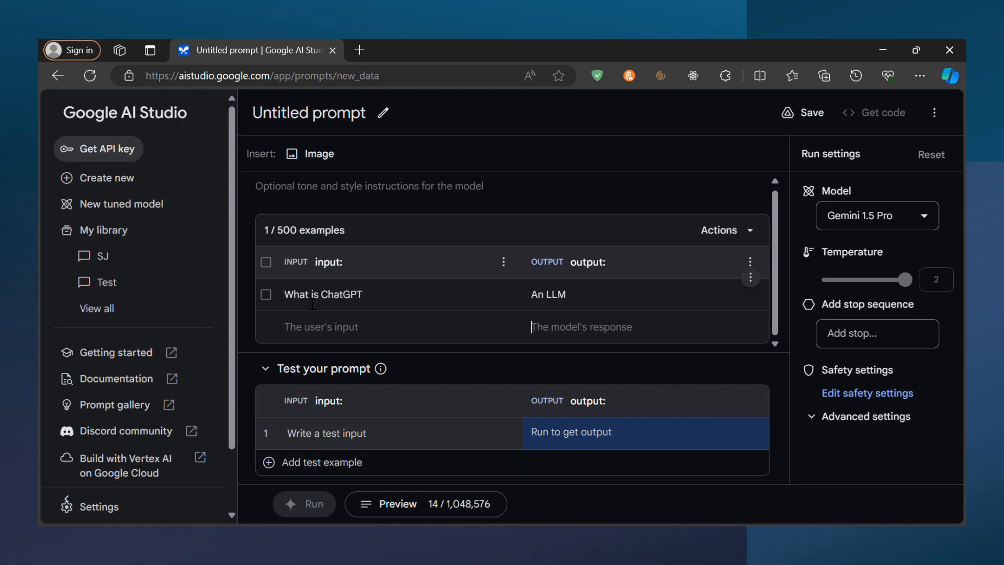
Run the structured prompt on the test input "Define ChatGPT" and read through the generated output
{"action": "left_click", "coordinate": [329, 437]}
{"action": "type", "text": "W"}
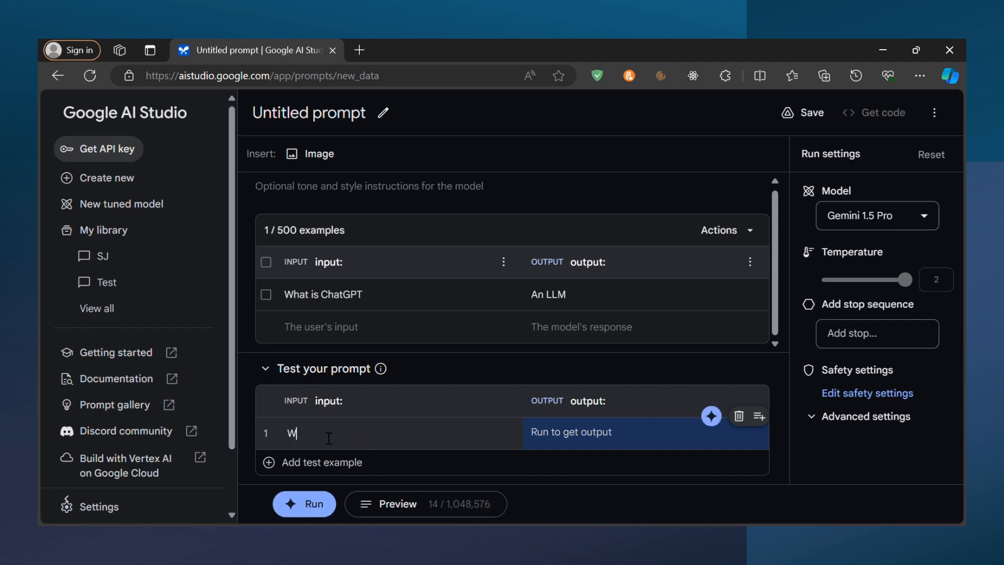
{"action": "type", "text": "hat is Chat"}
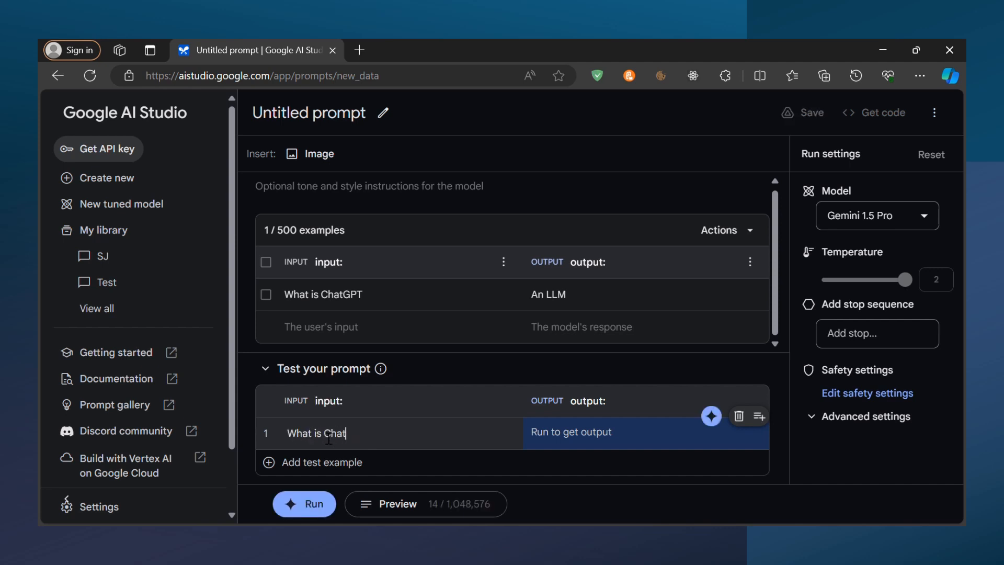
{"action": "type", "text": "GPT"}
{"action": "left_click_drag", "start_coordinate": [322, 437], "coordinate": [287, 437]}
{"action": "type", "text": "Define"}
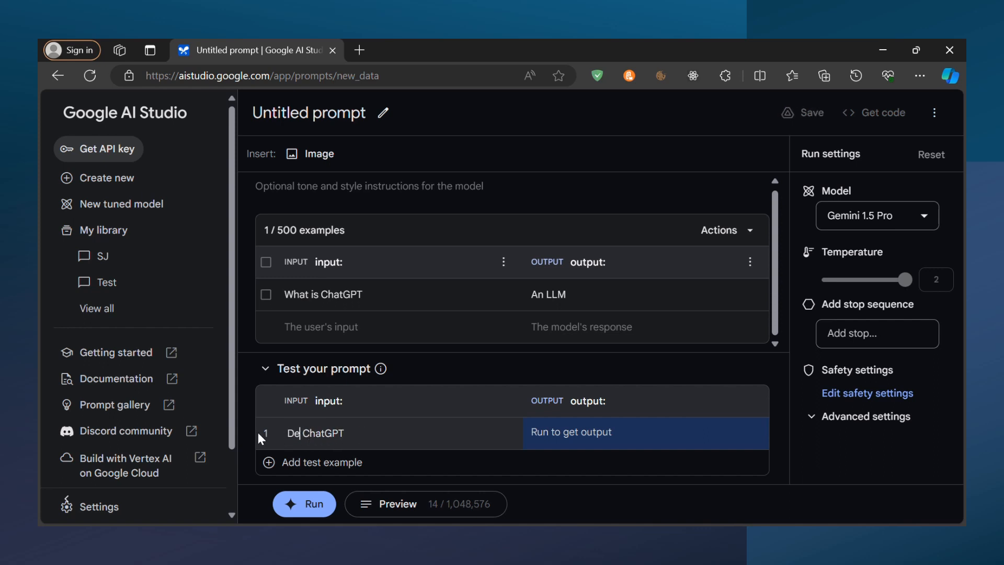
{"action": "left_click", "coordinate": [326, 504]}
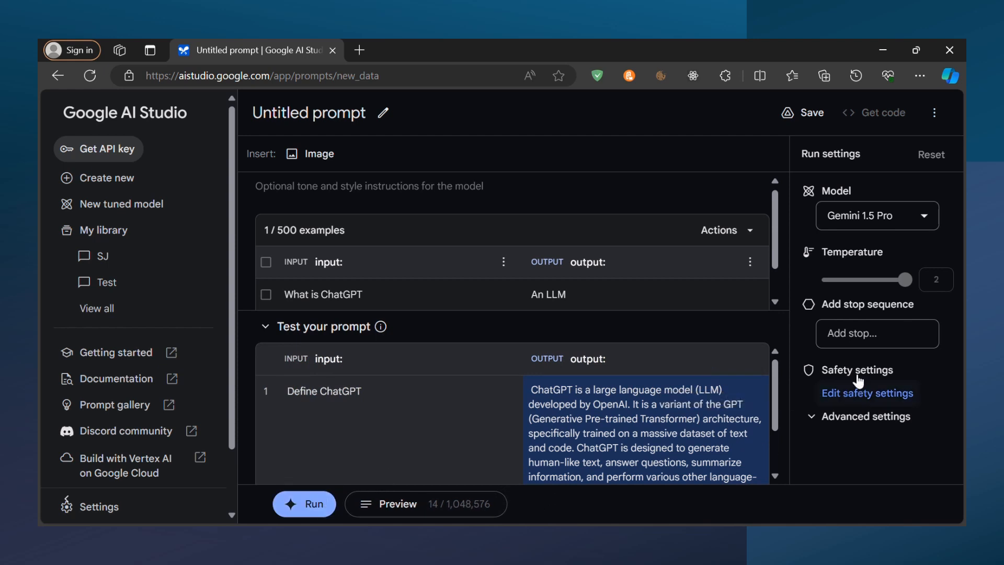
{"action": "scroll", "coordinate": [770, 388], "scroll_direction": "down", "scroll_amount": 2}
{"action": "scroll", "coordinate": [781, 474], "scroll_direction": "down", "scroll_amount": 1}
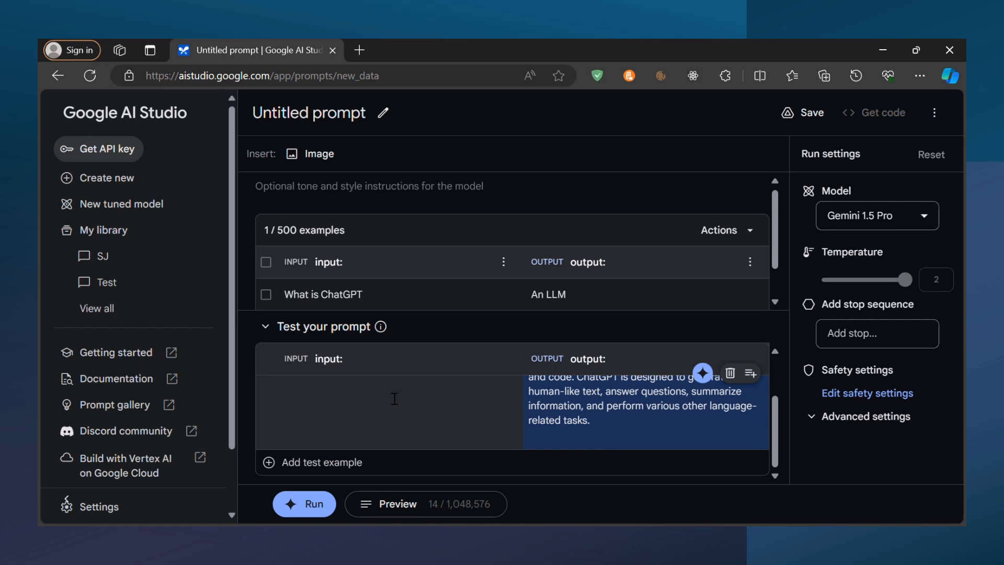
{"action": "scroll", "coordinate": [394, 399], "scroll_direction": "up", "scroll_amount": 1}
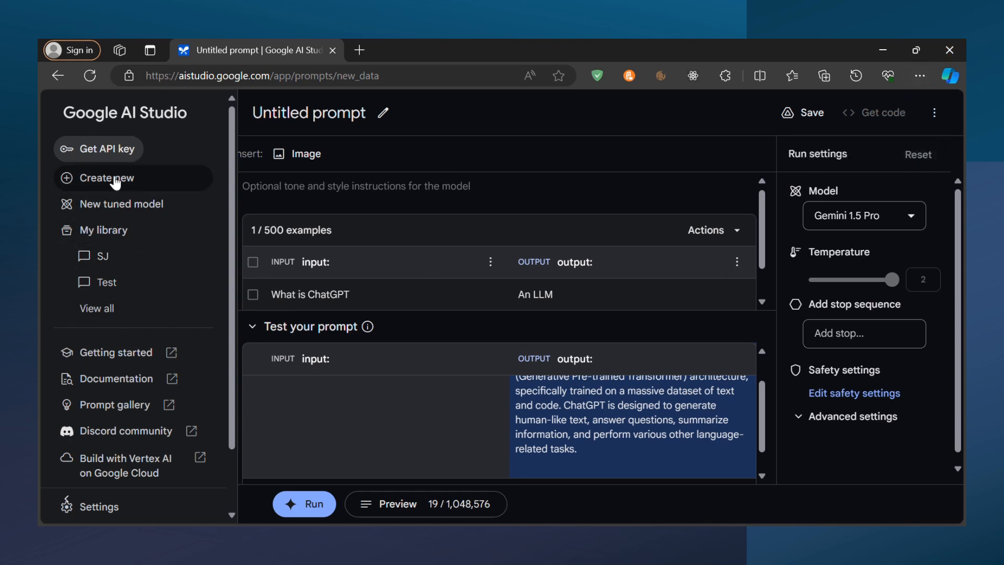
Open My library, discarding the unsaved changes of the structured prompt
{"action": "left_click", "coordinate": [152, 231]}
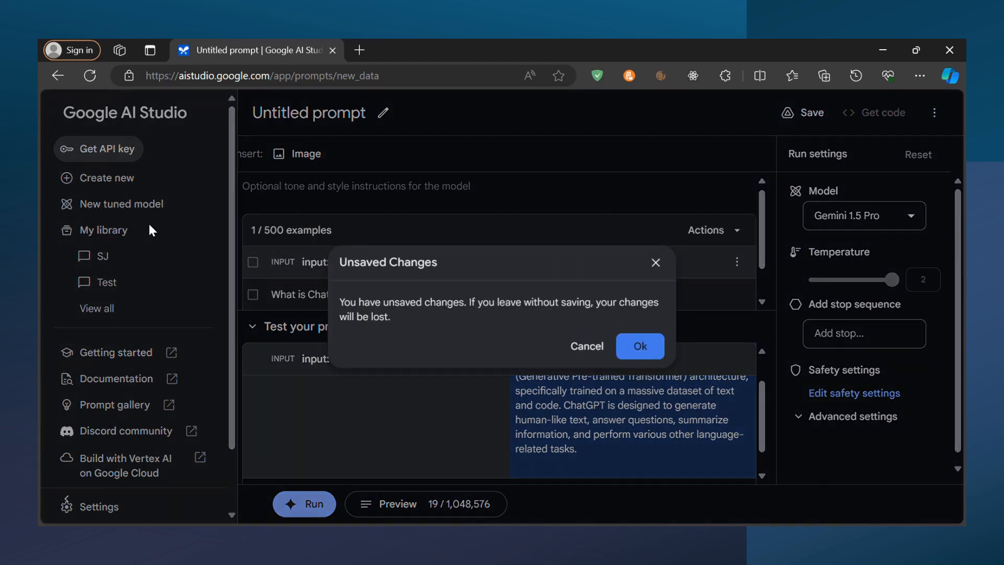
{"action": "left_click", "coordinate": [644, 347]}
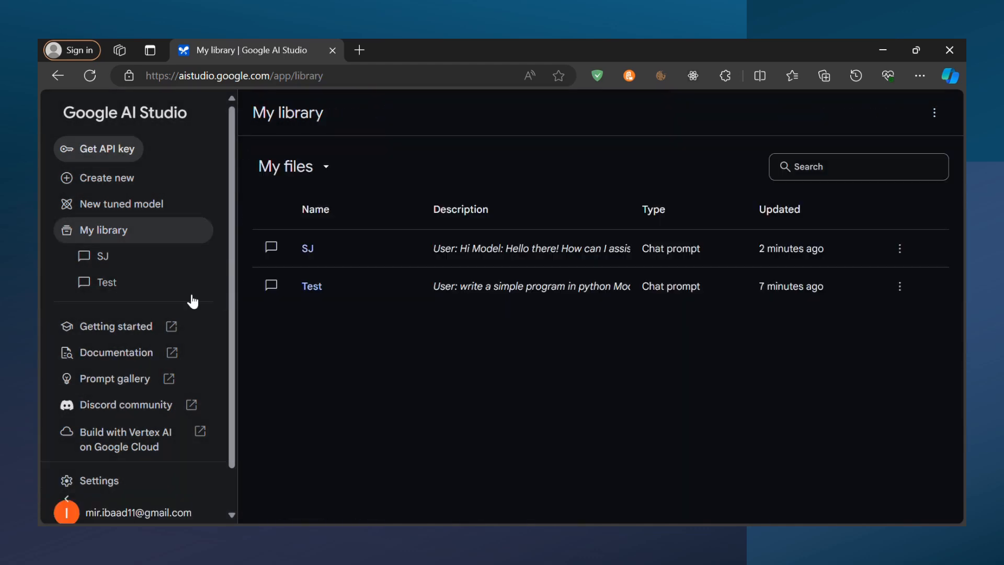